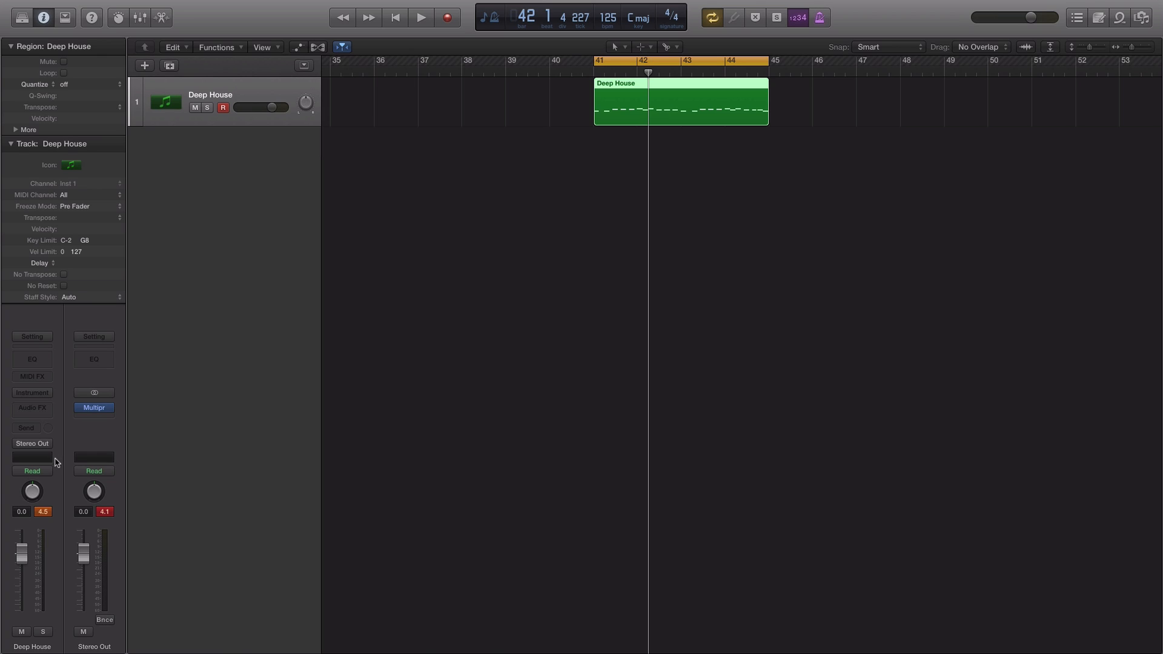
Insert the ES2 synthesizer in stereo as the instrument on the Deep House track
{"action": "left_click", "coordinate": [52, 394]}
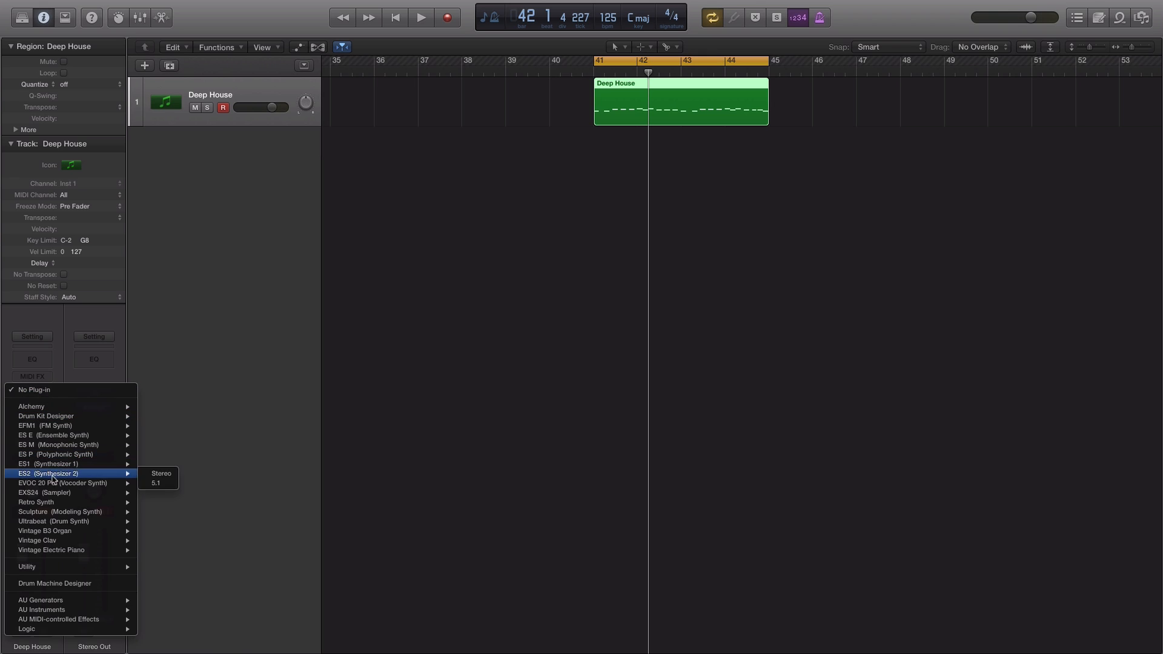
{"action": "mouse_move", "coordinate": [52, 473]}
{"action": "left_click", "coordinate": [159, 473]}
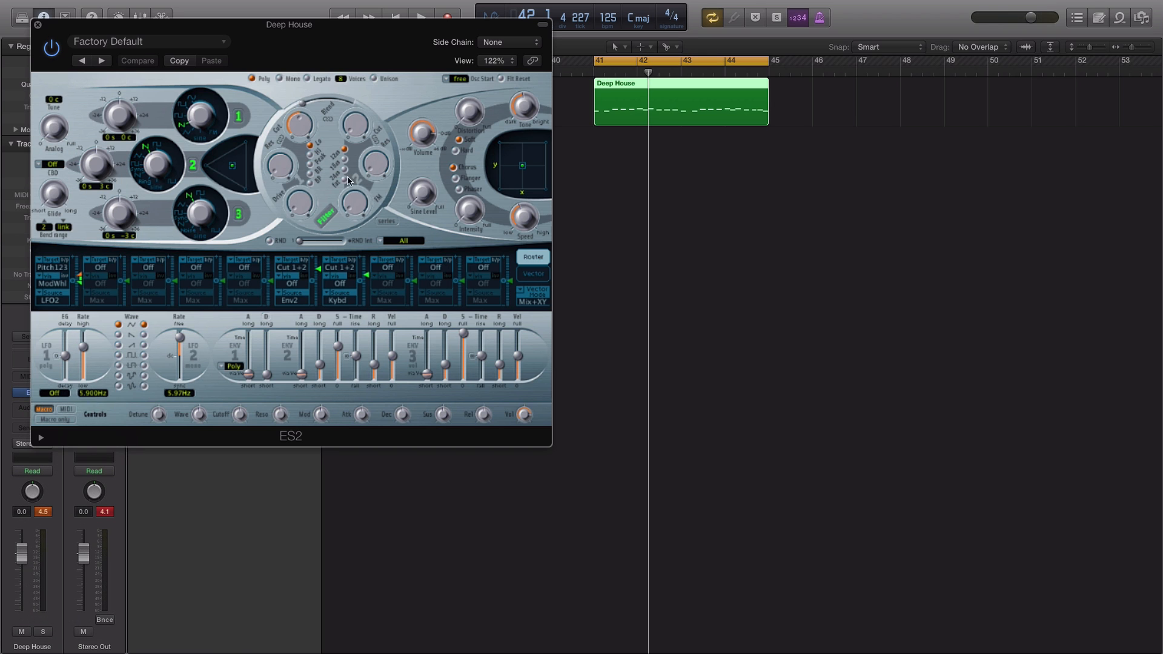
Load the Basic Dance preset into ES2
{"action": "left_click_drag", "start_coordinate": [302, 41], "coordinate": [666, 12]}
{"action": "left_click", "coordinate": [586, 12]}
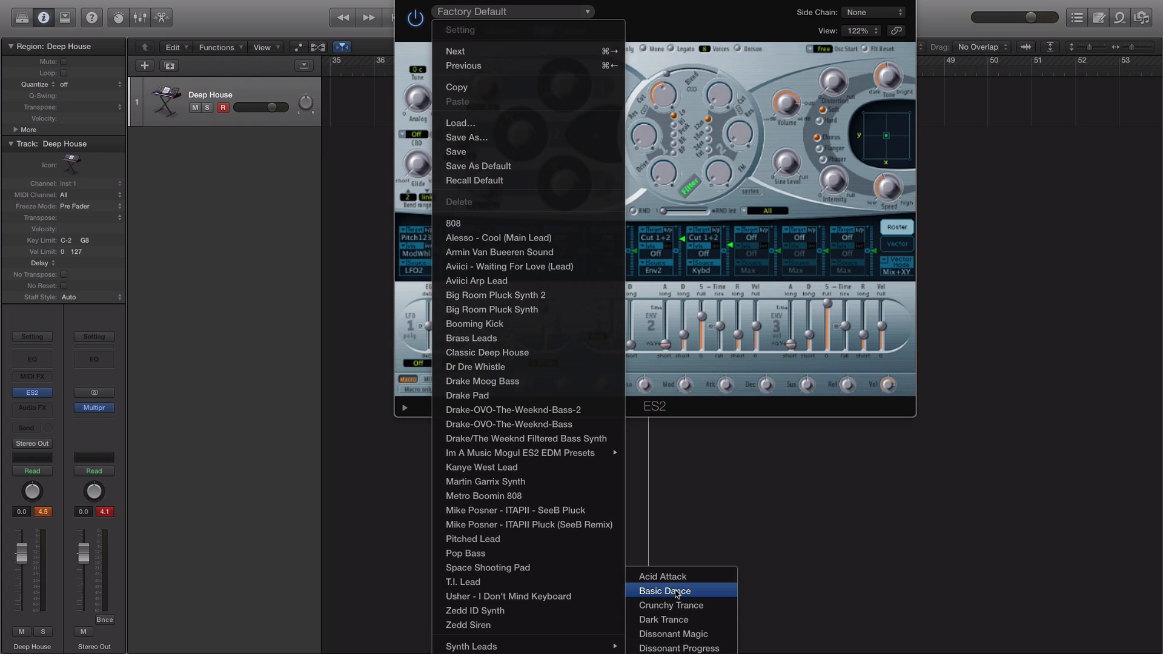
{"action": "left_click", "coordinate": [677, 594]}
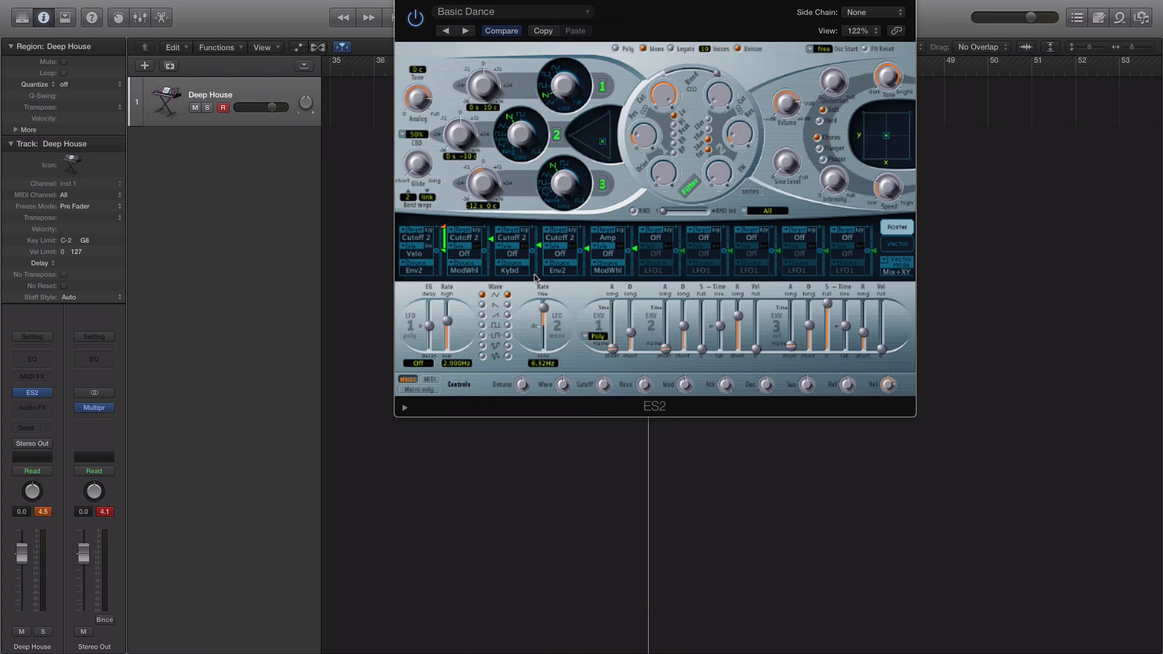
Play the Deep House region to audition the Basic Dance preset
{"action": "left_click_drag", "start_coordinate": [709, 16], "coordinate": [753, 159]}
{"action": "key", "text": "space"}
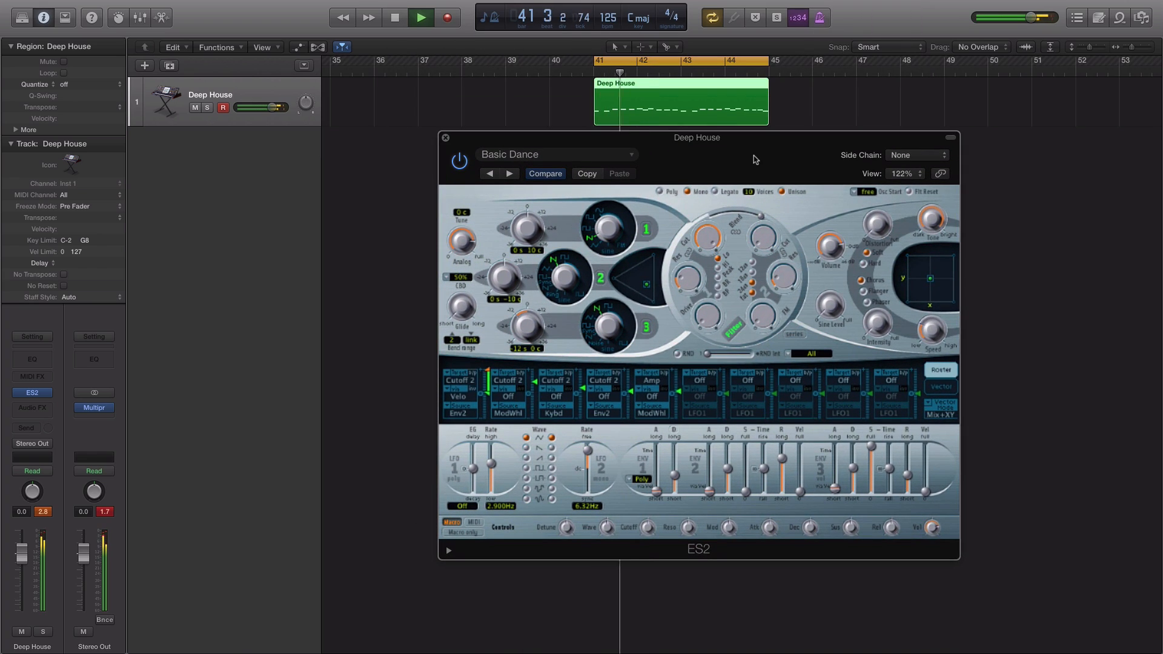
{"action": "mouse_move", "coordinate": [830, 265]}
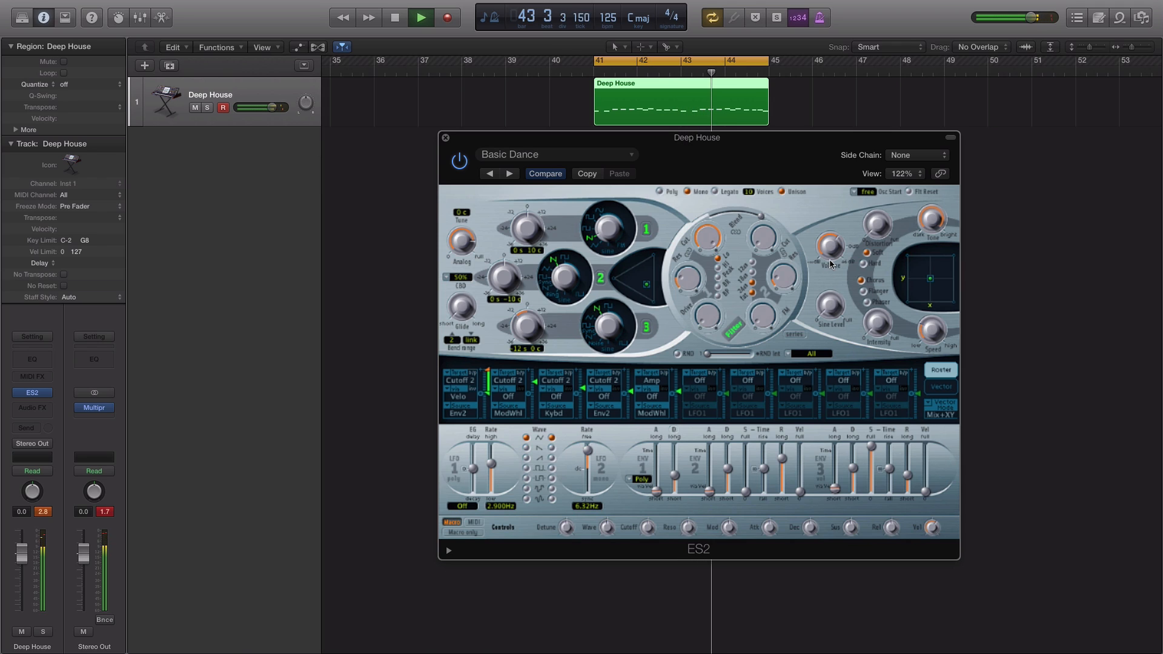
{"action": "key", "text": "space"}
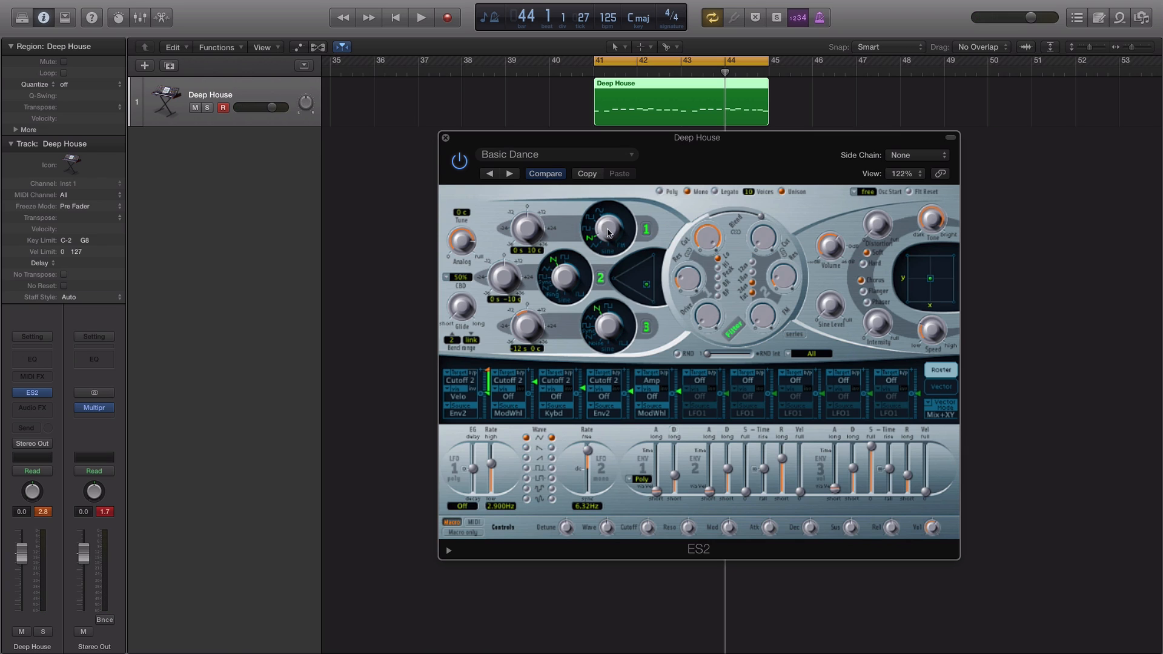
Change oscillator 1's waveform and play the region to hear the change
{"action": "left_click_drag", "start_coordinate": [607, 227], "coordinate": [605, 209]}
{"action": "left_click_drag", "start_coordinate": [741, 167], "coordinate": [727, 169]}
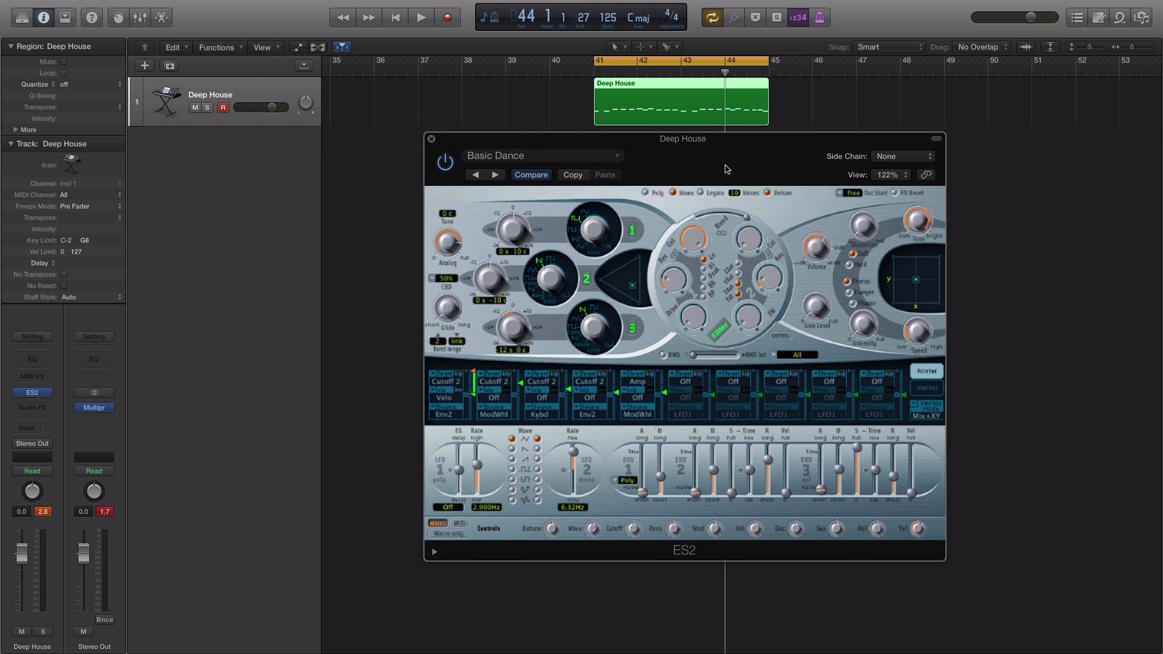
{"action": "key", "text": "space"}
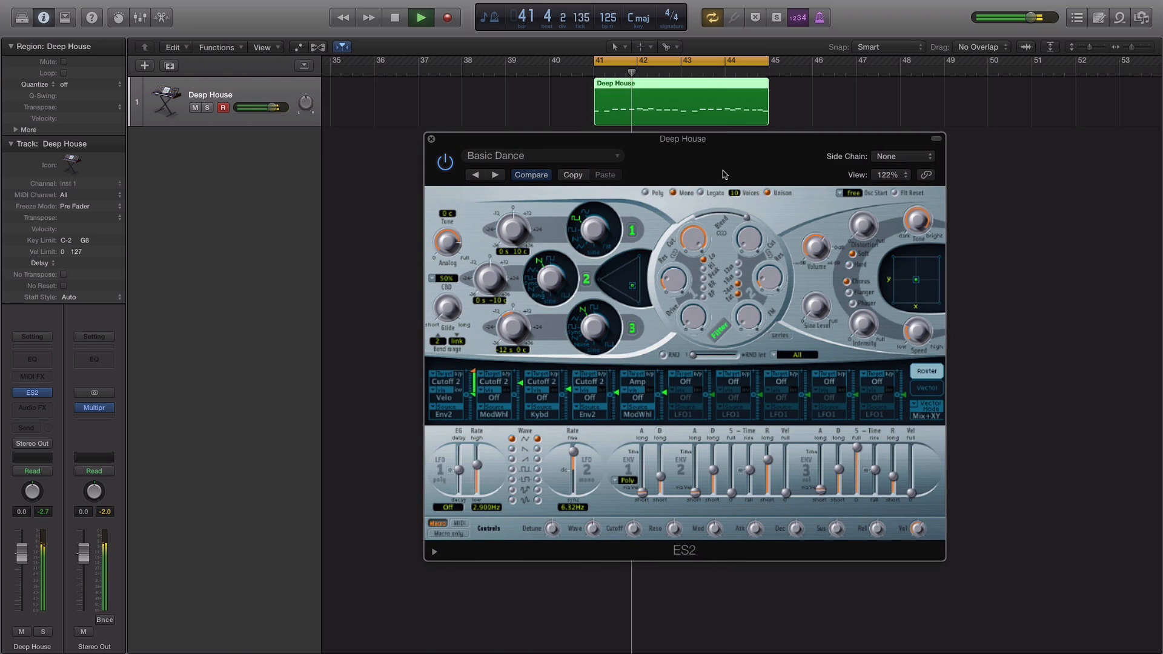
{"action": "key", "text": "space"}
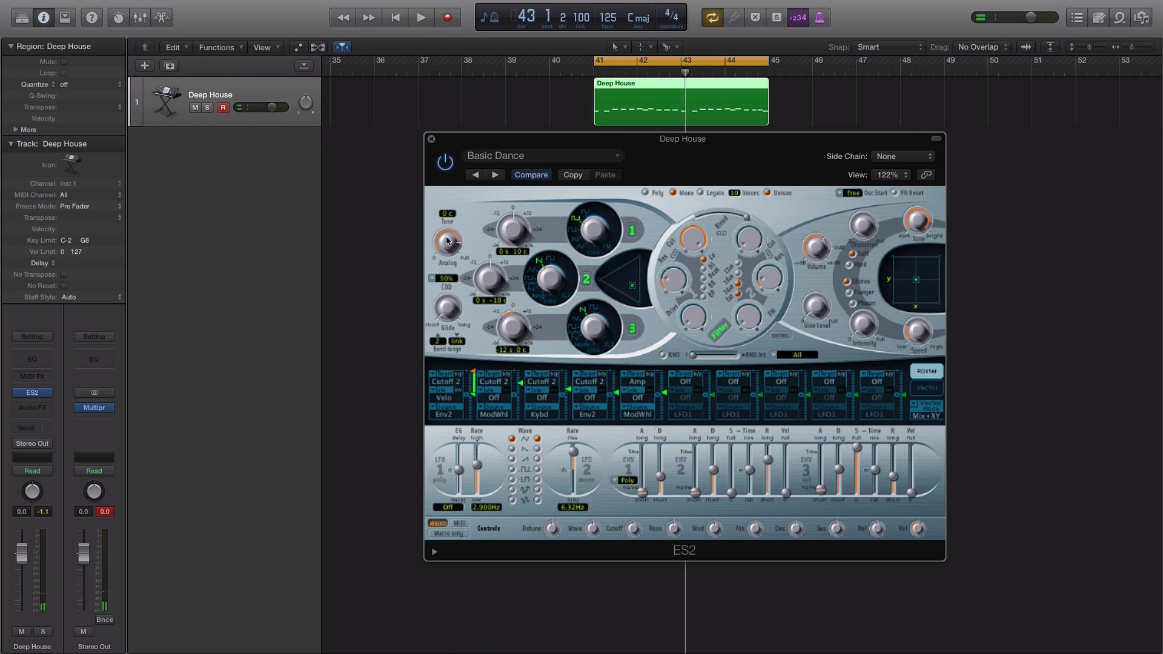
Set the Analog knob to 0.035 while auditioning the region
{"action": "left_click_drag", "start_coordinate": [448, 242], "coordinate": [455, 390]}
{"action": "key", "text": "space"}
{"action": "left_click_drag", "start_coordinate": [445, 247], "coordinate": [443, 219]}
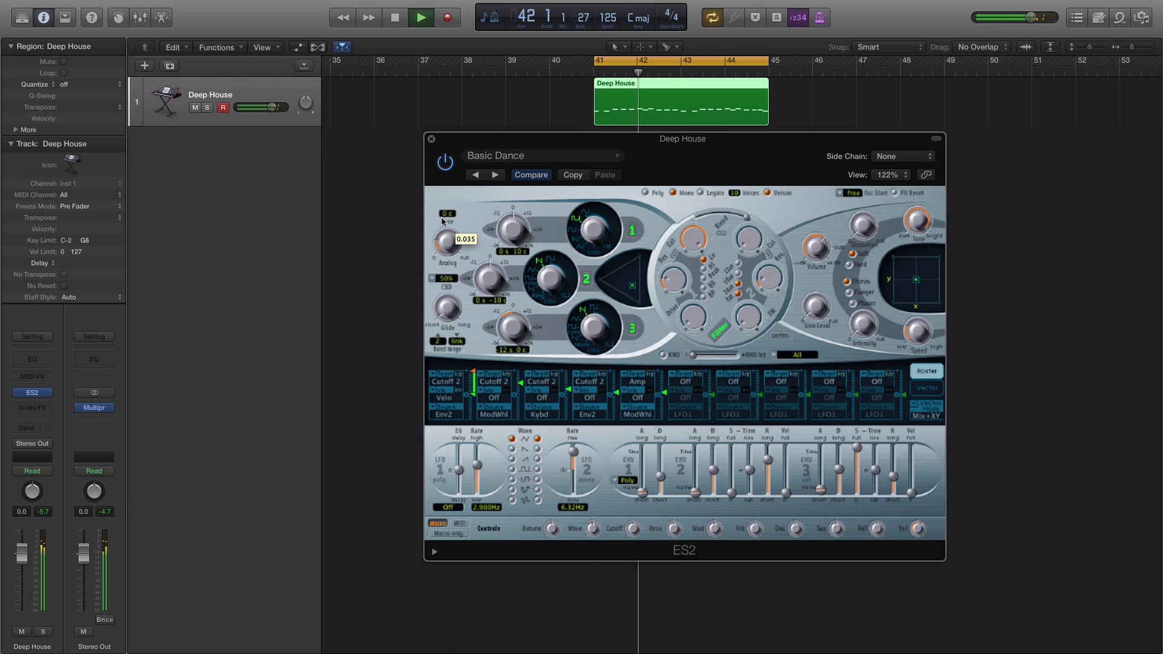
{"action": "key", "text": "space"}
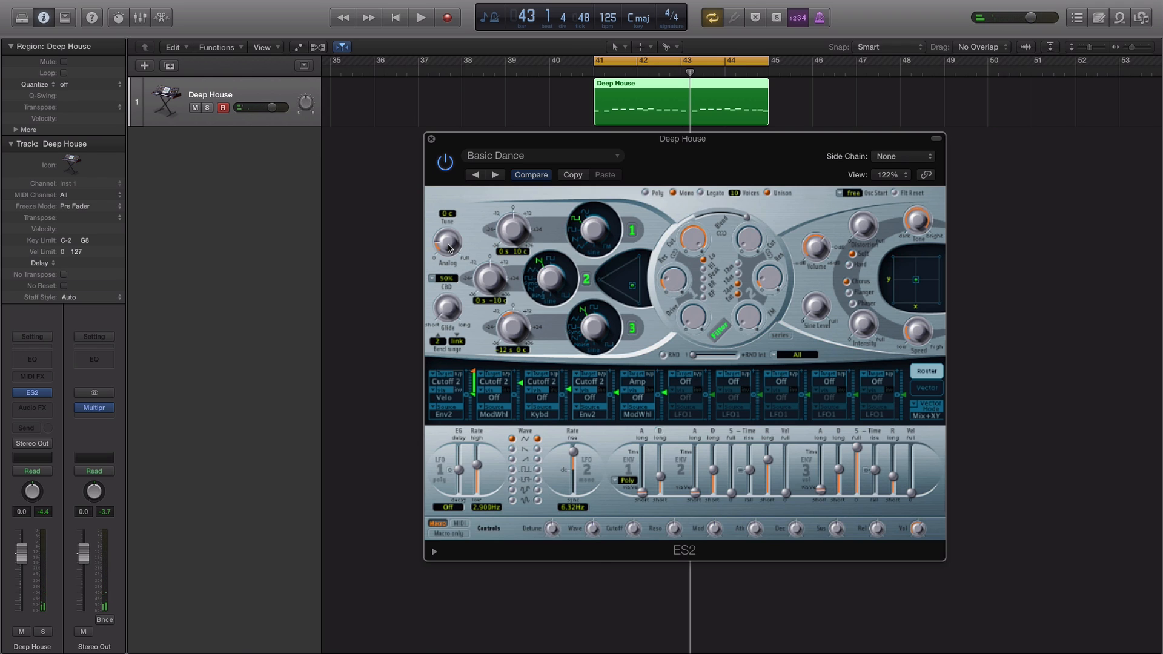
{"action": "key", "text": "space"}
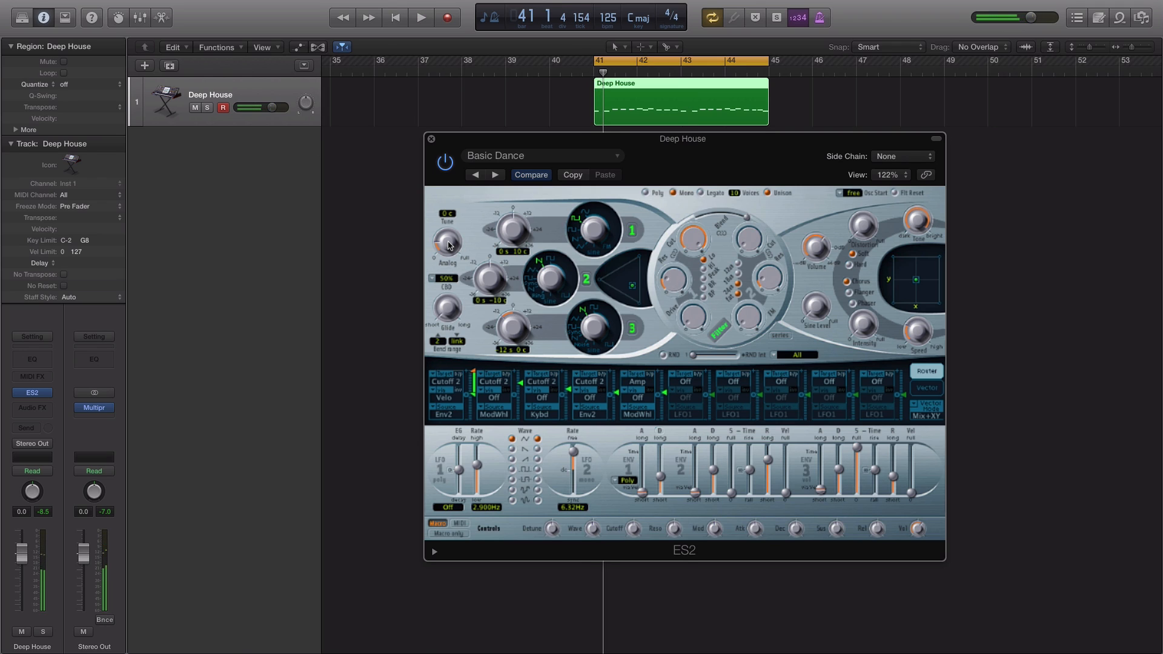
{"action": "key", "text": "space"}
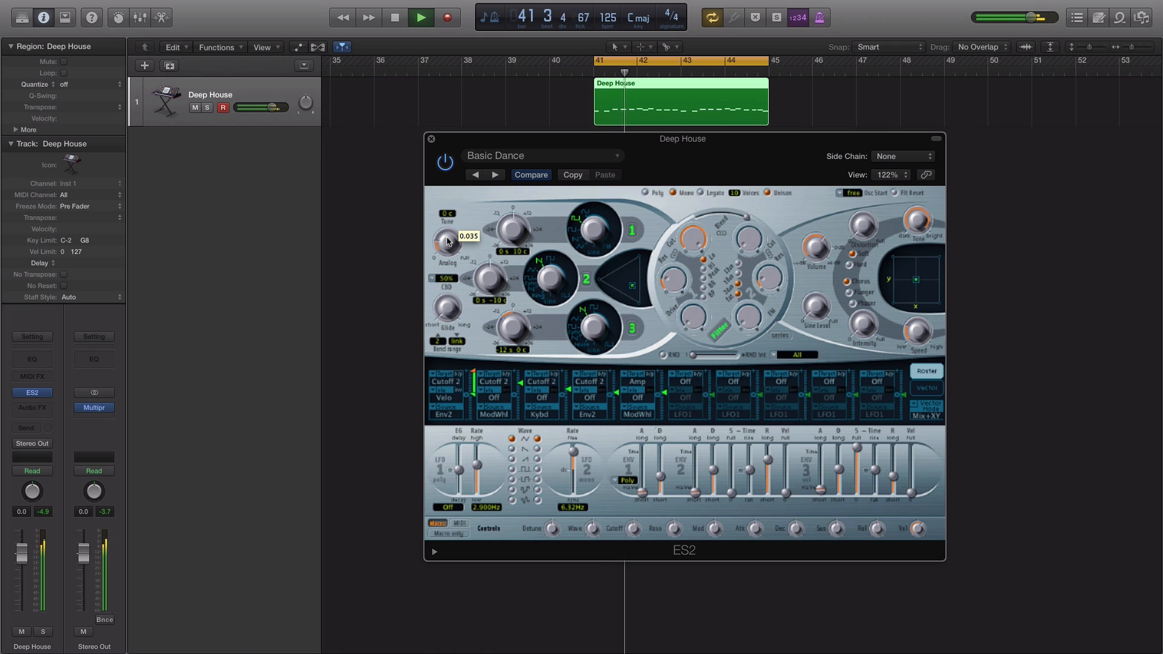
{"action": "key", "text": "space"}
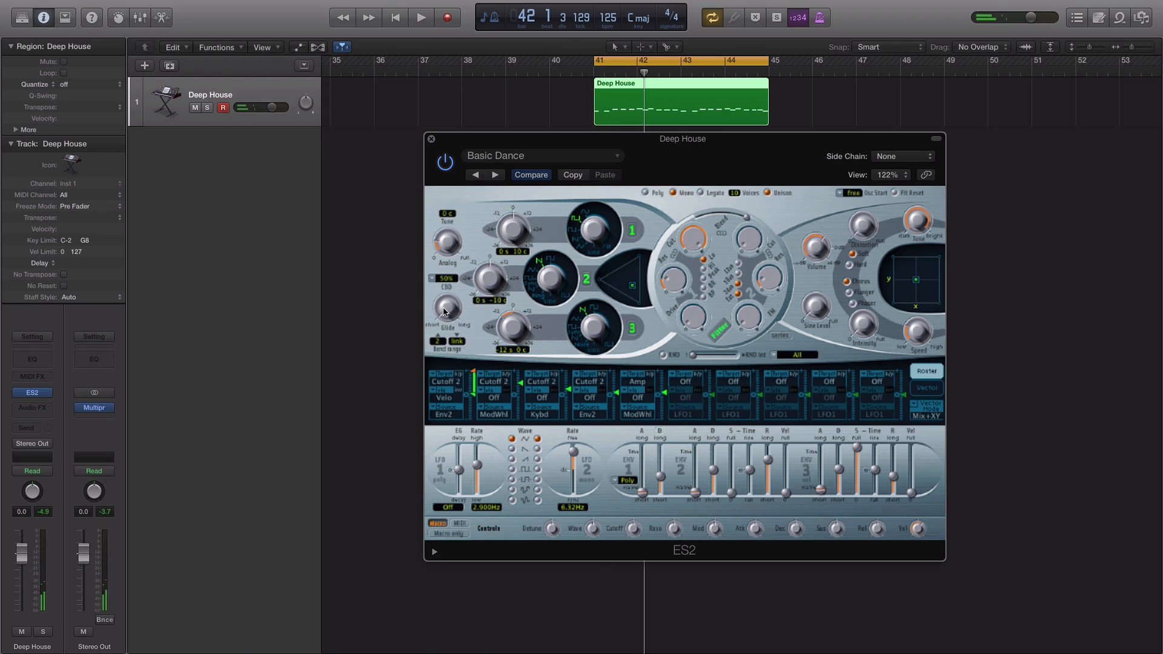
Raise the Glide amount during playback of the region
{"action": "key", "text": "space"}
{"action": "left_click_drag", "start_coordinate": [444, 312], "coordinate": [428, 280]}
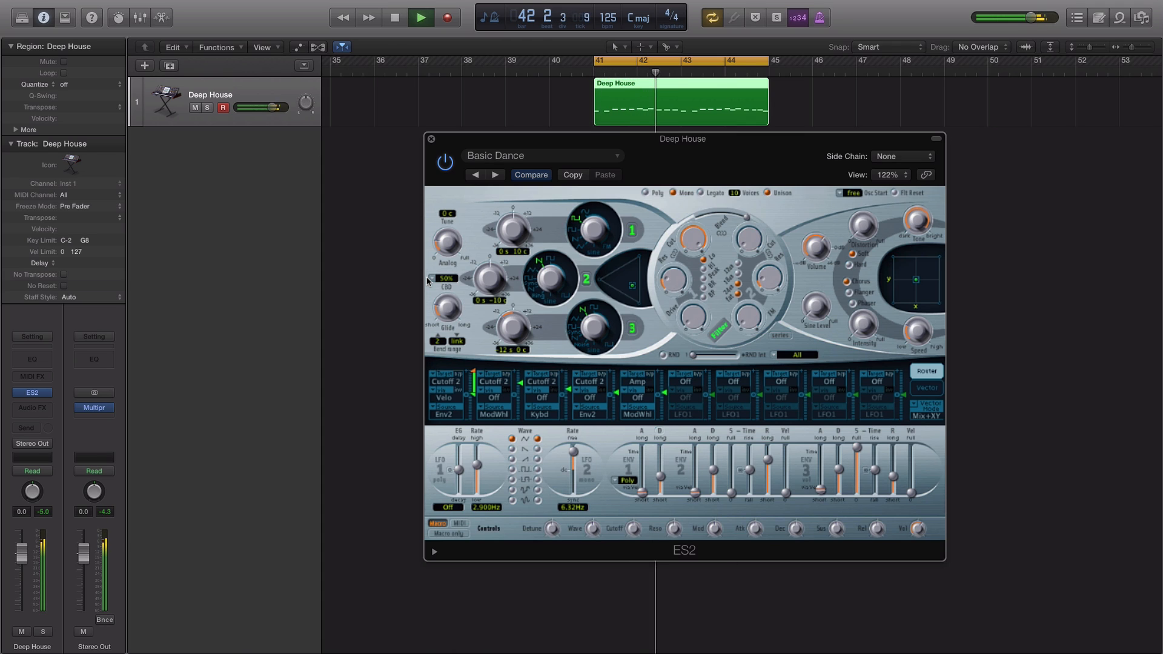
{"action": "key", "text": "space"}
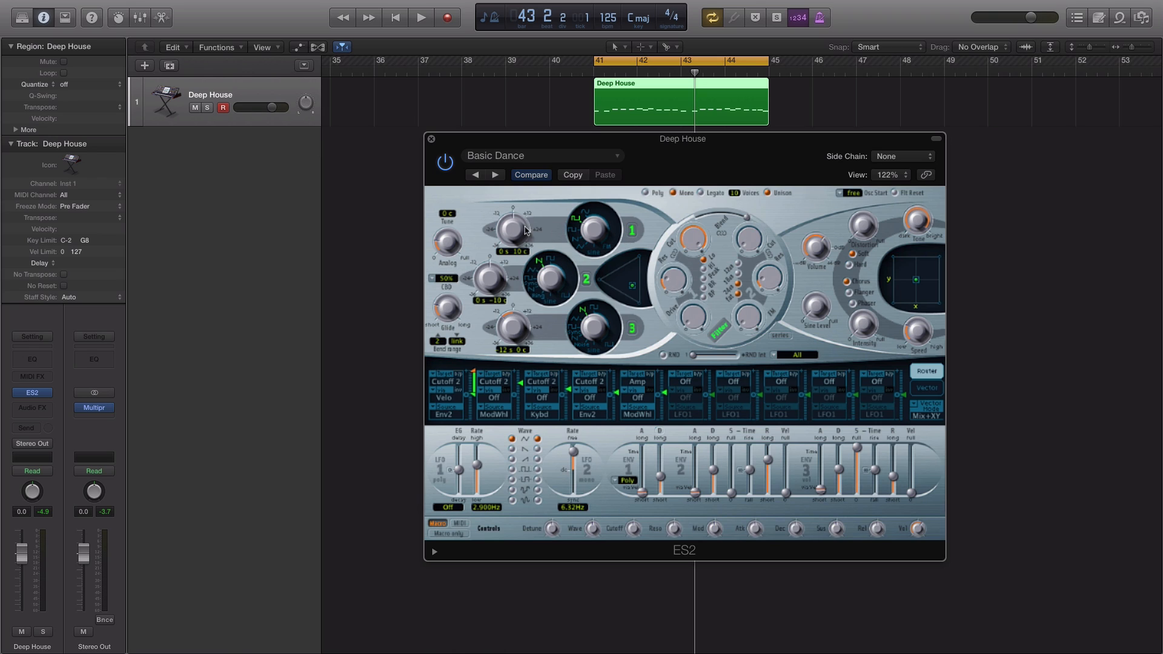
Tune oscillator 1 to 19 semitones and oscillator 2 to 15 semitones, then audition the sound
{"action": "left_click_drag", "start_coordinate": [513, 233], "coordinate": [516, 207]}
{"action": "left_click_drag", "start_coordinate": [494, 273], "coordinate": [495, 256]}
{"action": "left_click_drag", "start_coordinate": [689, 153], "coordinate": [677, 167]}
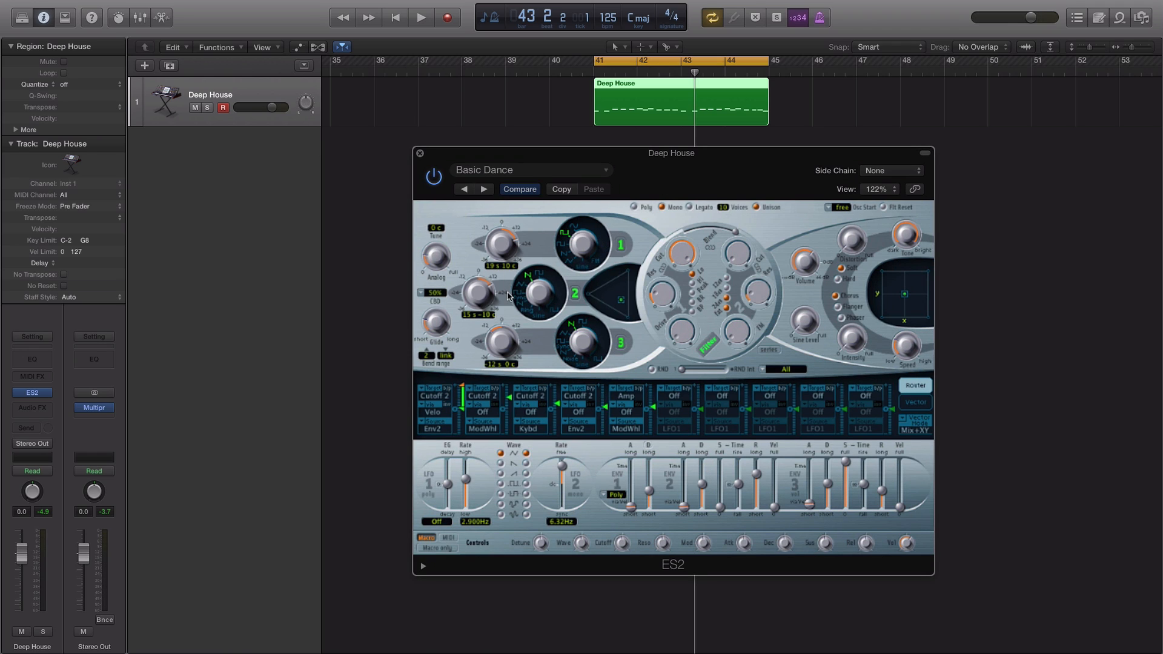
{"action": "key", "text": "space"}
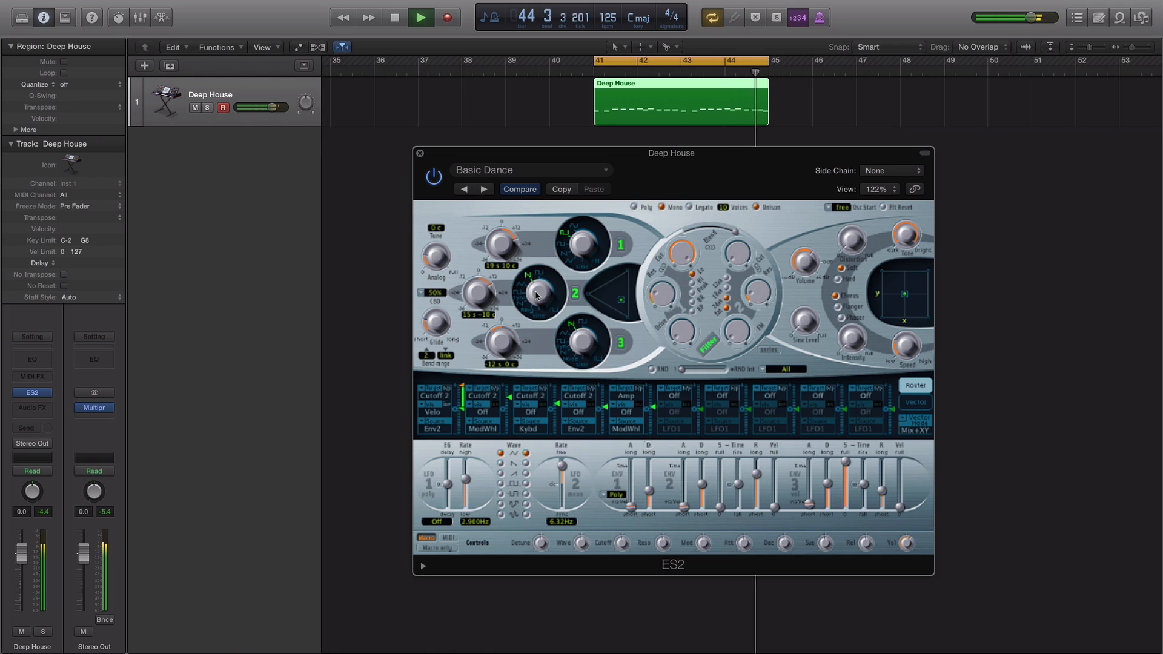
{"action": "key", "text": "space"}
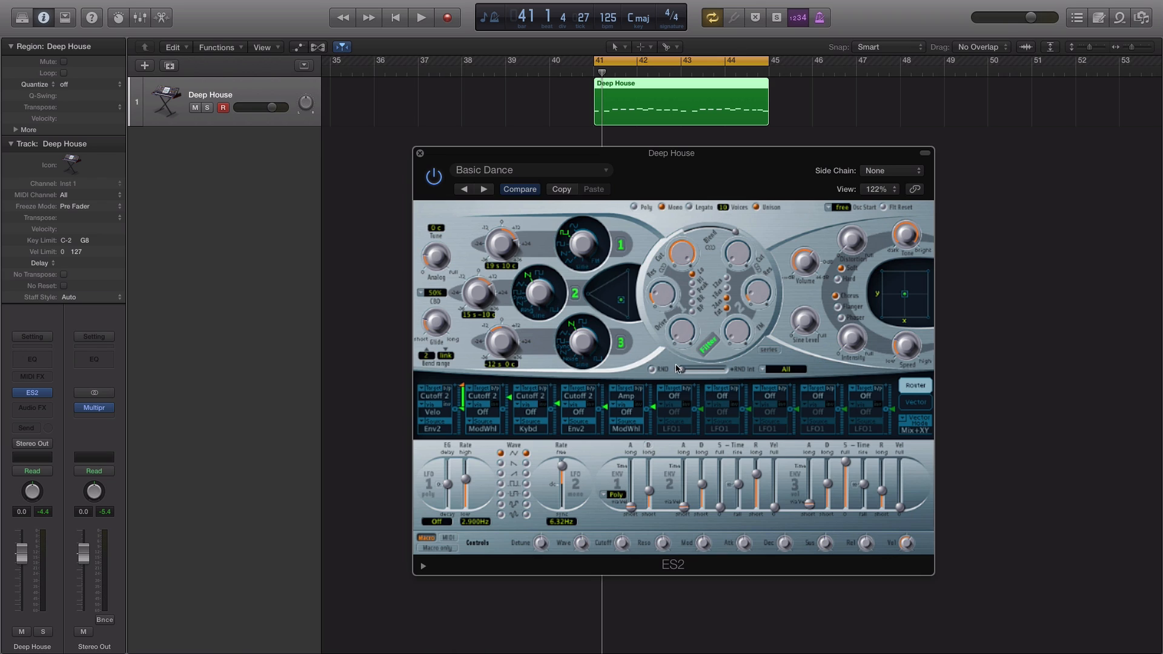
Raise the random intensity and limit randomization to Waves
{"action": "left_click_drag", "start_coordinate": [682, 369], "coordinate": [754, 372]}
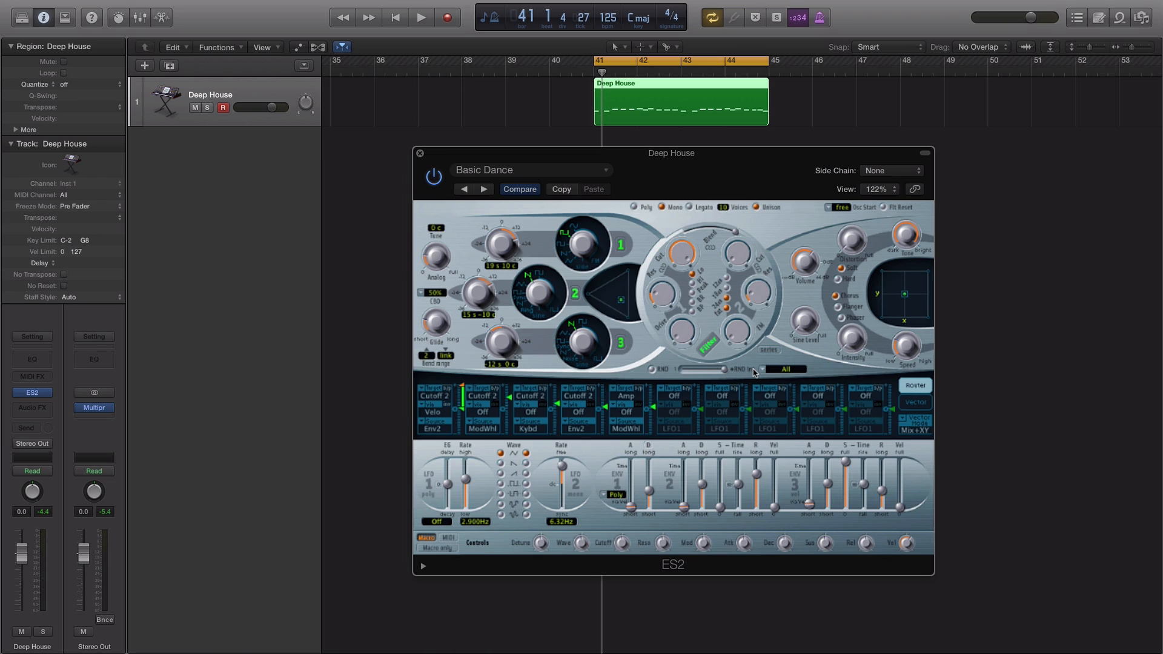
{"action": "left_click", "coordinate": [784, 371]}
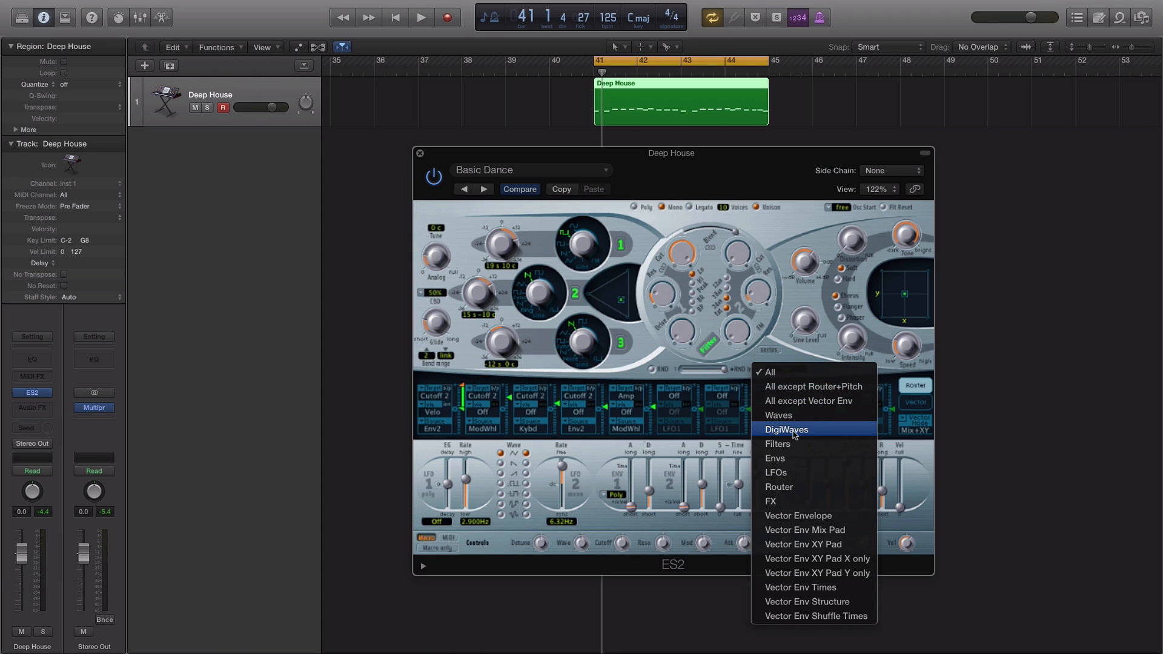
{"action": "left_click", "coordinate": [790, 410]}
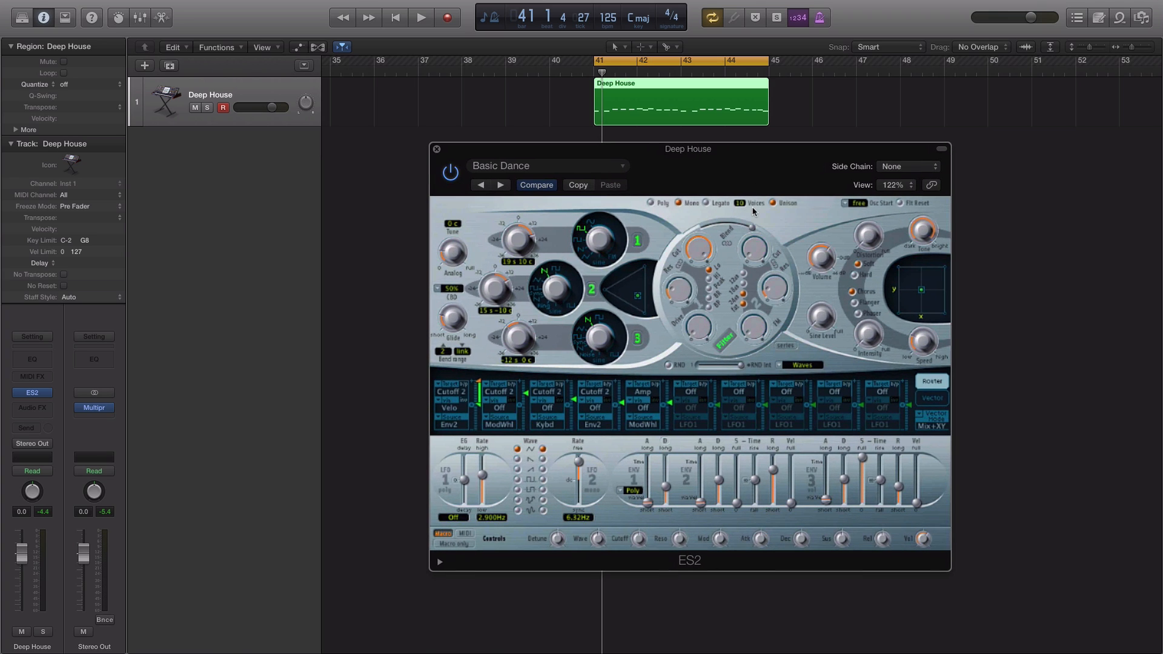
Randomize the oscillator waveforms while the region plays
{"action": "key", "text": "space"}
{"action": "left_click", "coordinate": [669, 365]}
{"action": "mouse_move", "coordinate": [822, 270]}
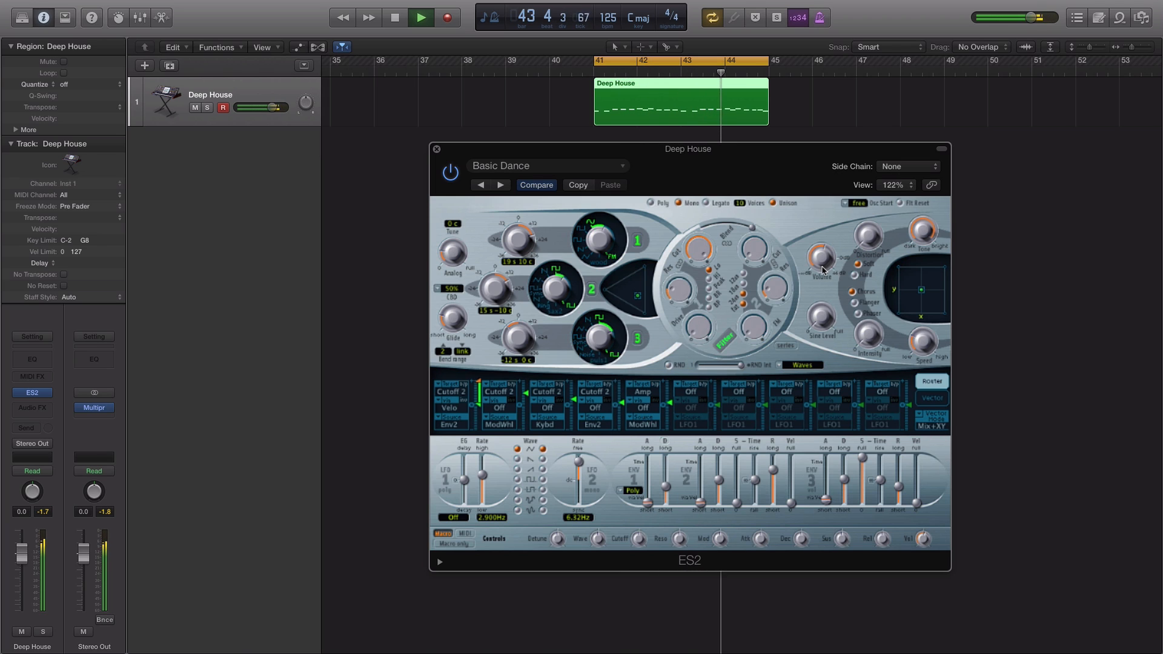
{"action": "key", "text": "space"}
{"action": "key", "text": "space"}
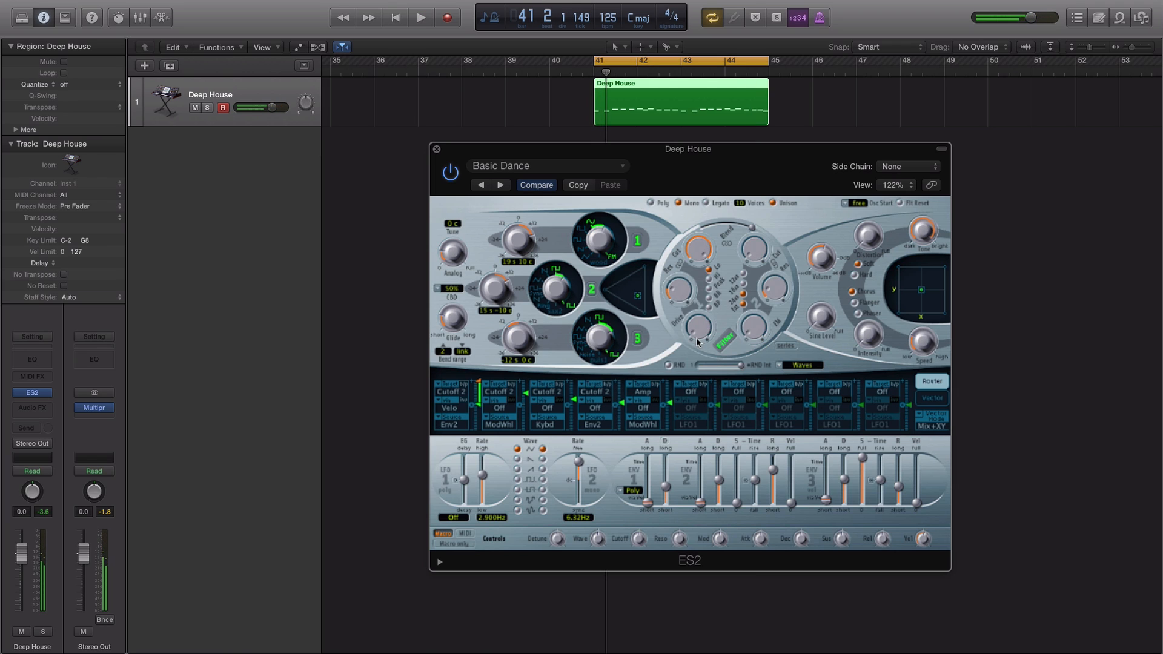
Move the oscillator mix point within the triangle and audition the blend
{"action": "left_click", "coordinate": [635, 296]}
{"action": "key", "text": "space"}
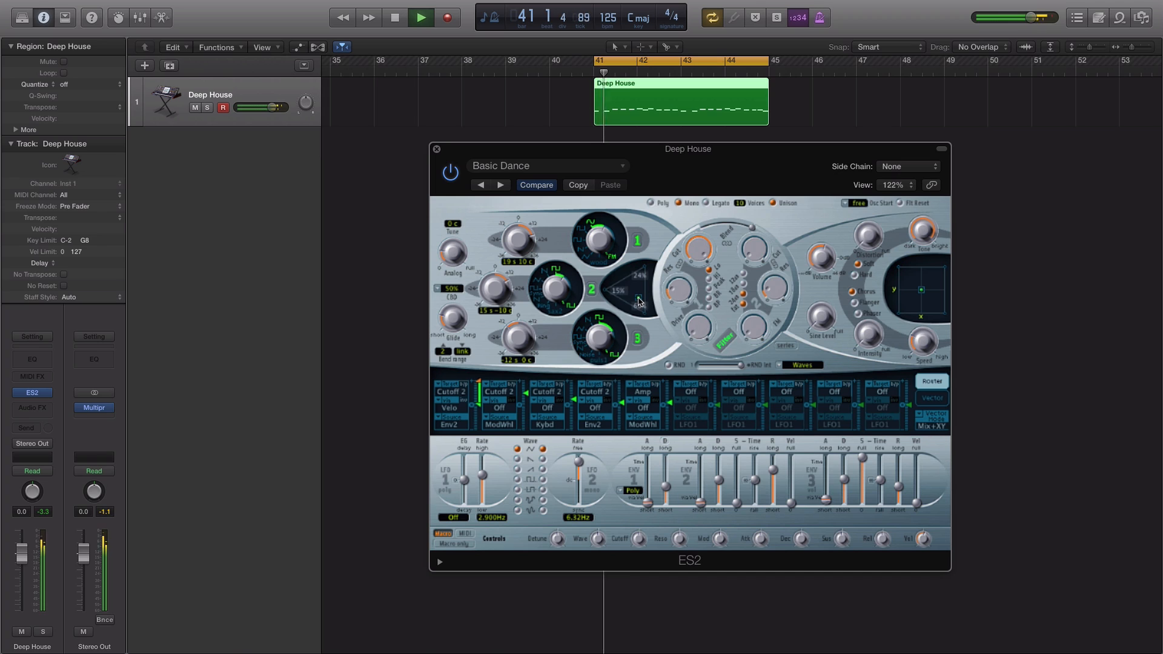
{"action": "key", "text": "space"}
{"action": "key", "text": "space"}
Adjust the filter blend knob to about 0.114 and tweak the volume while auditioning
{"action": "left_click", "coordinate": [752, 253]}
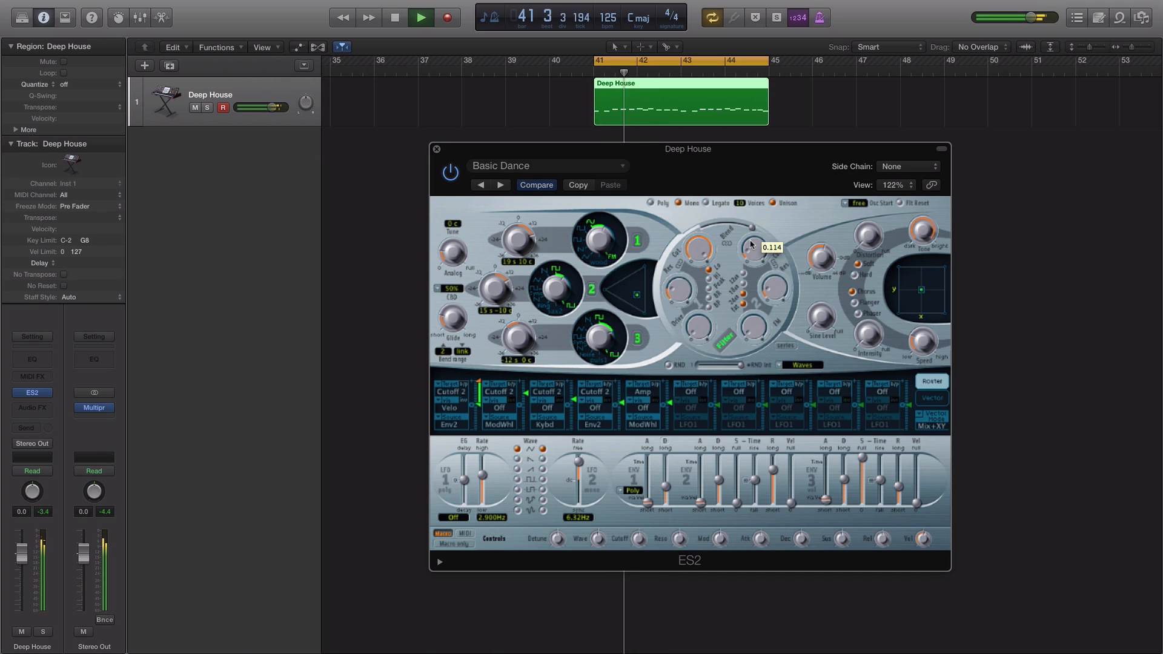
{"action": "mouse_move", "coordinate": [811, 271]}
{"action": "left_mouse_down"}
{"action": "mouse_move", "coordinate": [805, 248]}
{"action": "mouse_move", "coordinate": [802, 266]}
{"action": "left_mouse_up"}
{"action": "key", "text": "space"}
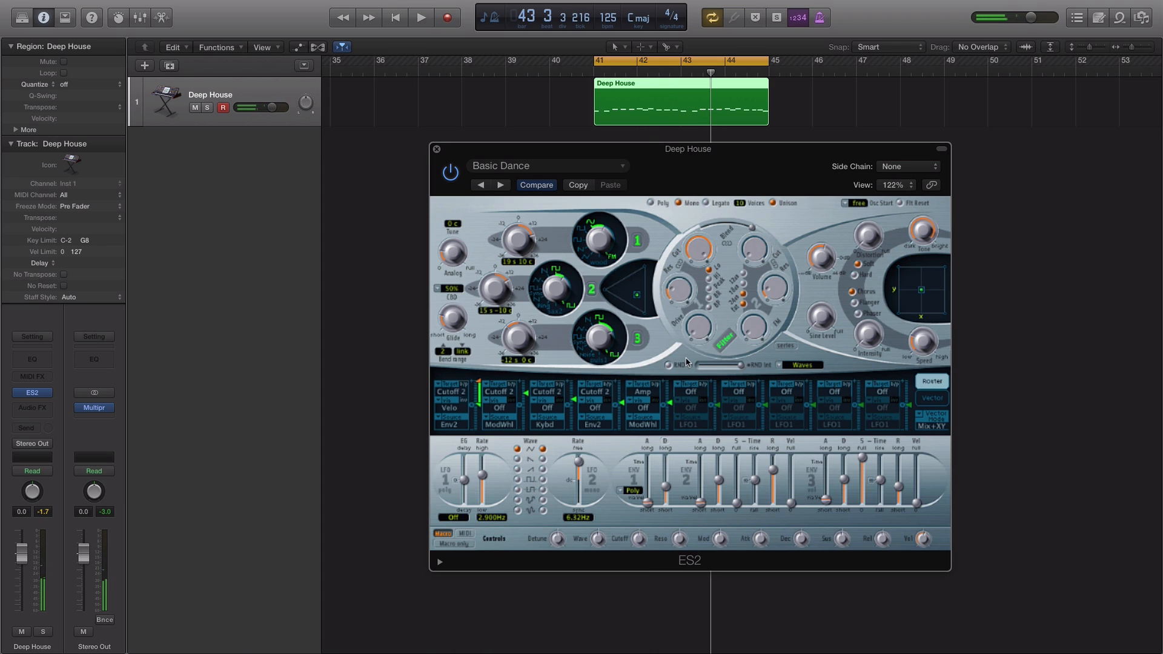
{"action": "key", "text": "space"}
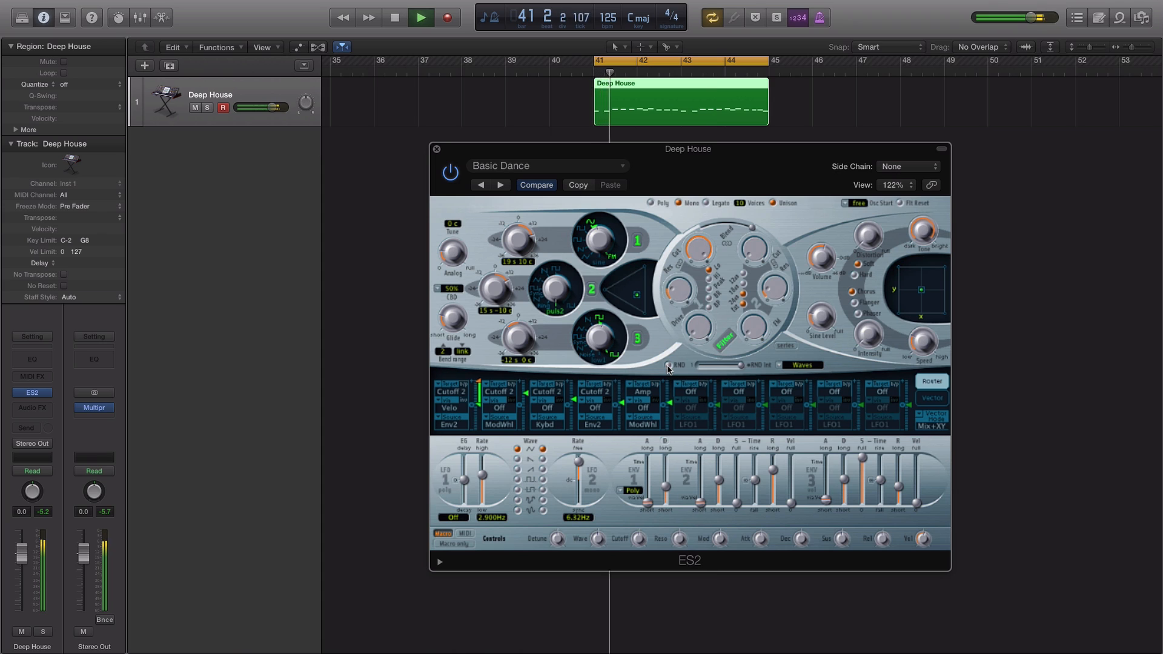
Randomize the waveforms again and raise the Sine Level knob
{"action": "left_click", "coordinate": [667, 366]}
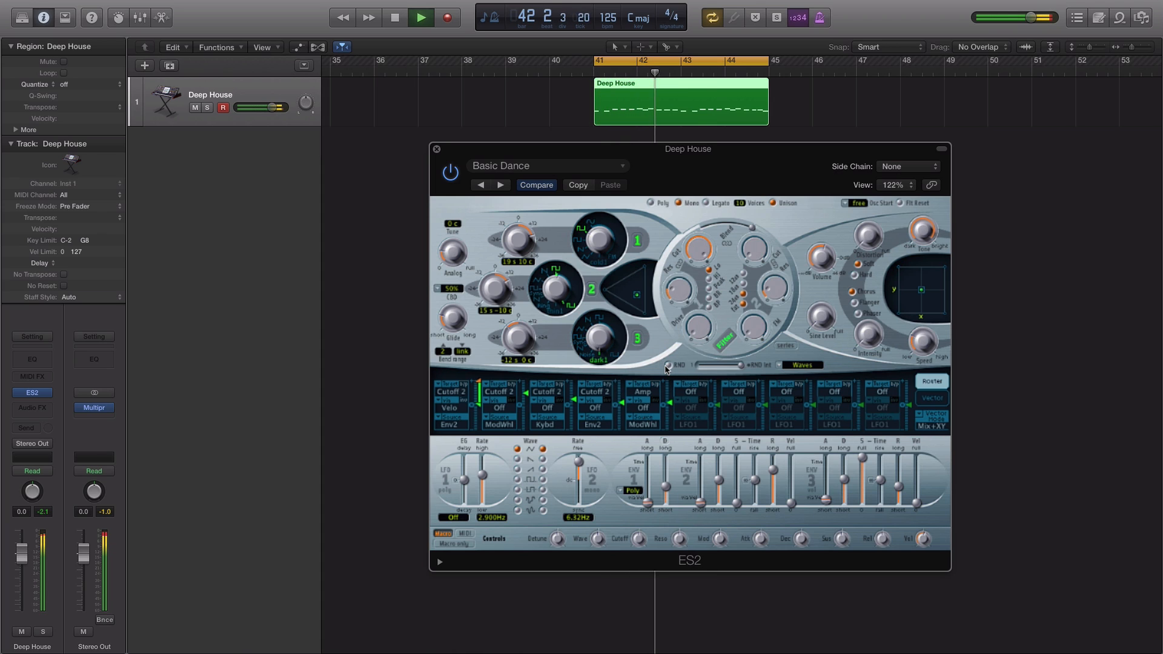
{"action": "mouse_move", "coordinate": [750, 232]}
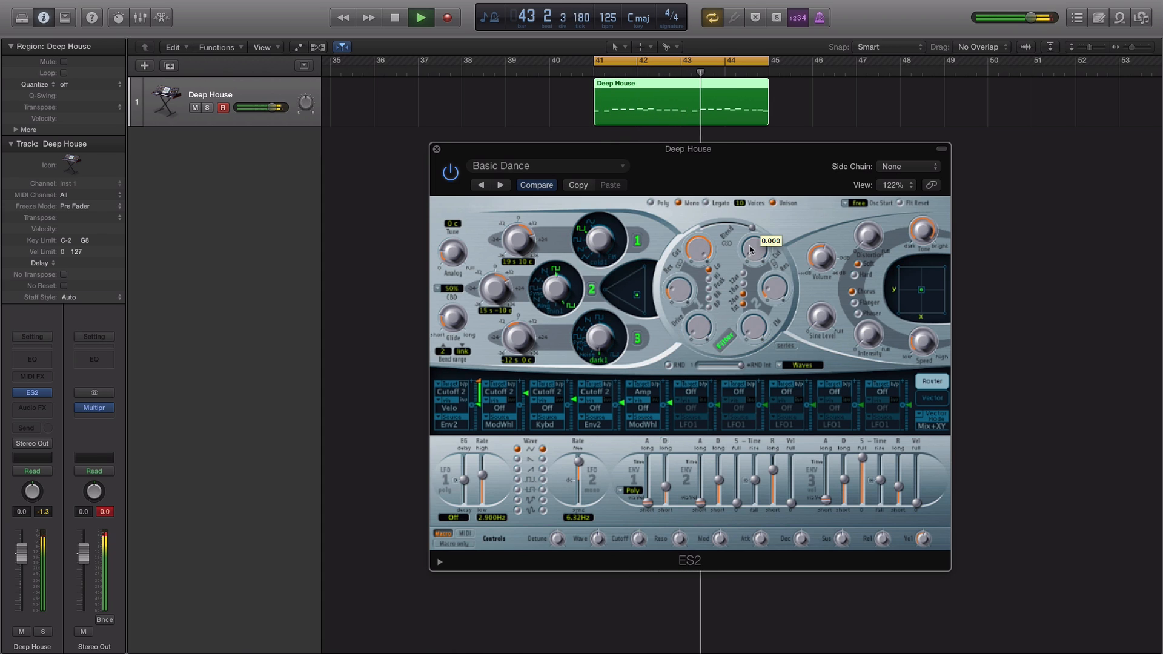
{"action": "left_click_drag", "start_coordinate": [809, 315], "coordinate": [793, 216]}
Randomize the oscillator waveforms three more times
{"action": "left_click", "coordinate": [667, 366]}
{"action": "left_click", "coordinate": [668, 366]}
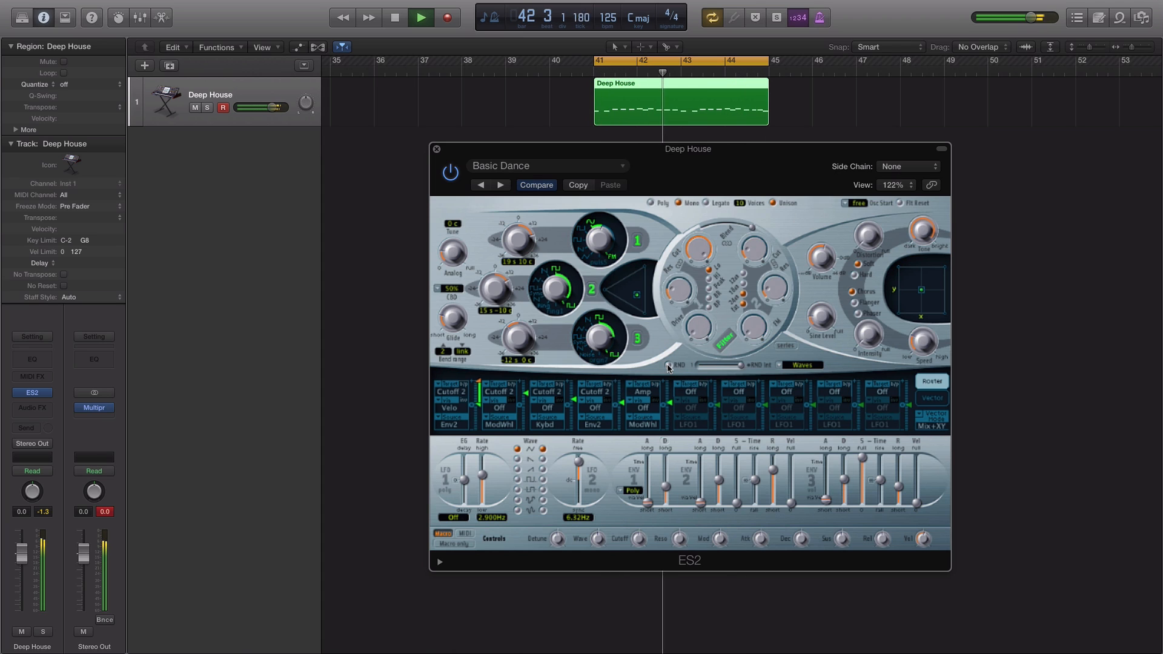
{"action": "left_click", "coordinate": [668, 365]}
Fine-tune the Sine Level and filter blend knobs, then stop playback
{"action": "left_click_drag", "start_coordinate": [812, 322], "coordinate": [801, 315]}
{"action": "left_click_drag", "start_coordinate": [750, 247], "coordinate": [749, 255]}
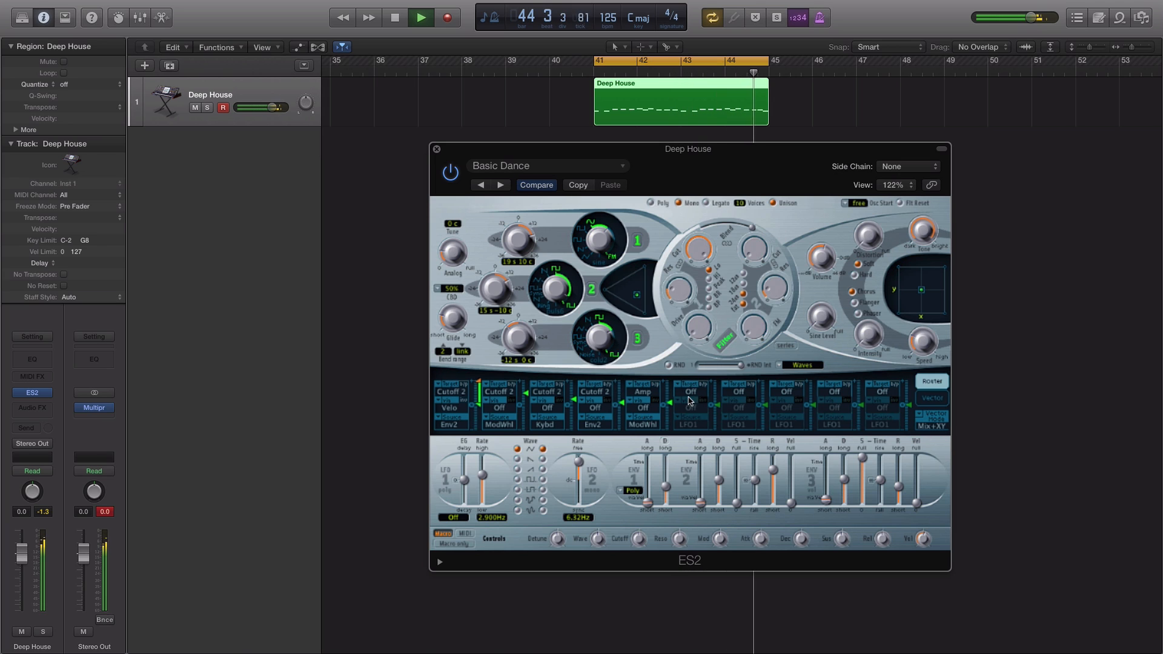
{"action": "left_click_drag", "start_coordinate": [815, 317], "coordinate": [815, 322]}
{"action": "key", "text": "space"}
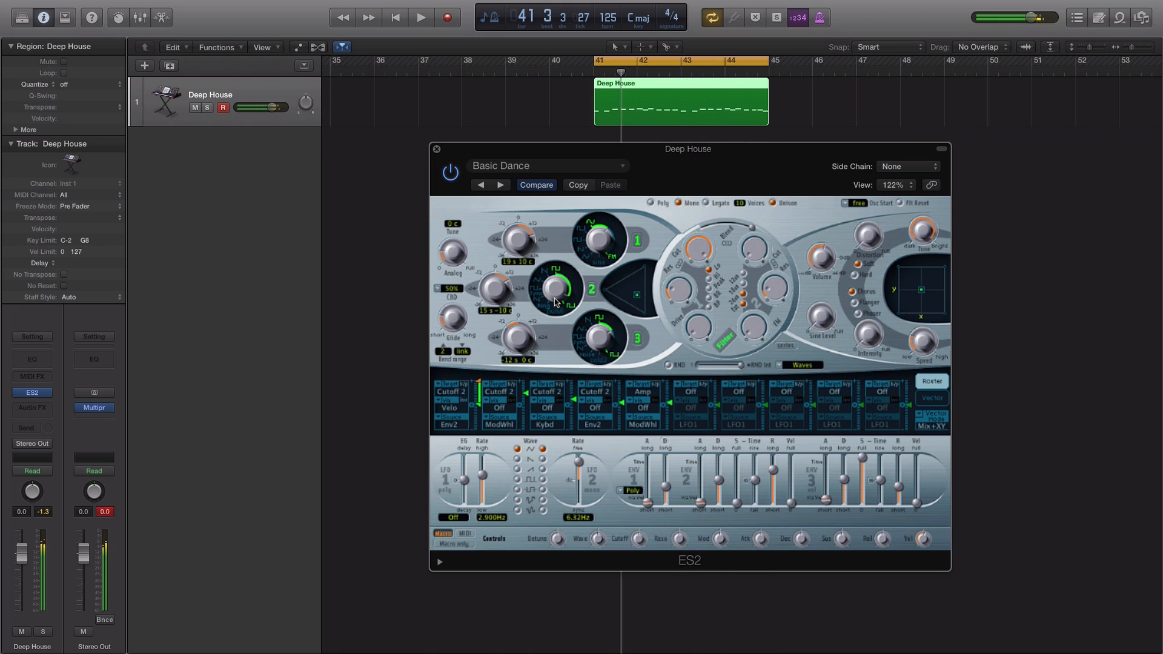